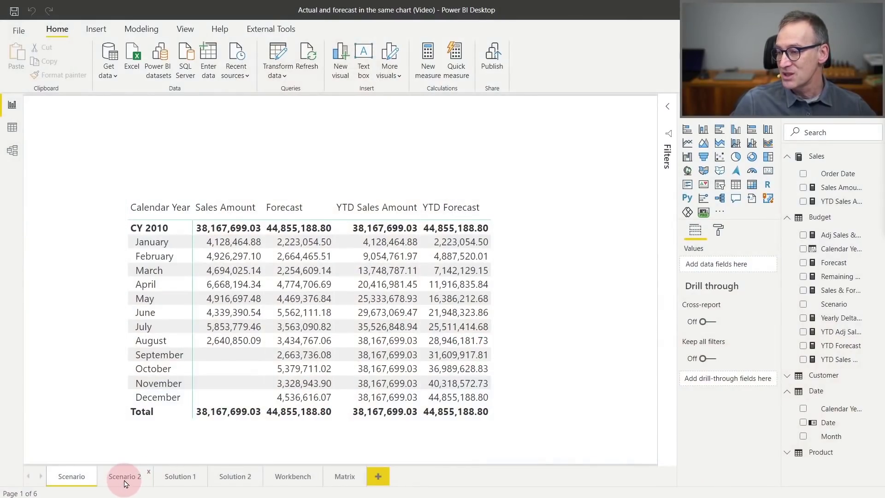
Switch to the Scenario 2 page with its YTD table and YTD Sales versus Forecast chart
{"action": "left_click", "coordinate": [125, 479]}
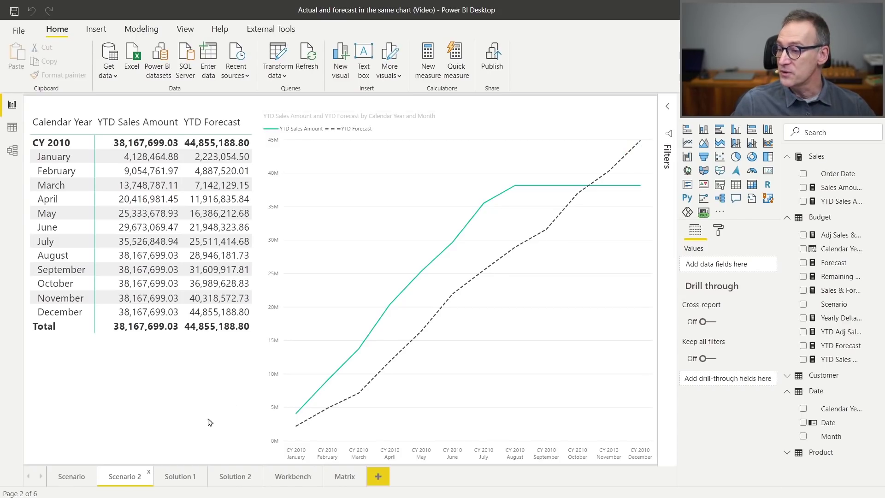
Switch to the Solution 1 page showing the YTD Sales & Forecast line chart
{"action": "left_click", "coordinate": [177, 476]}
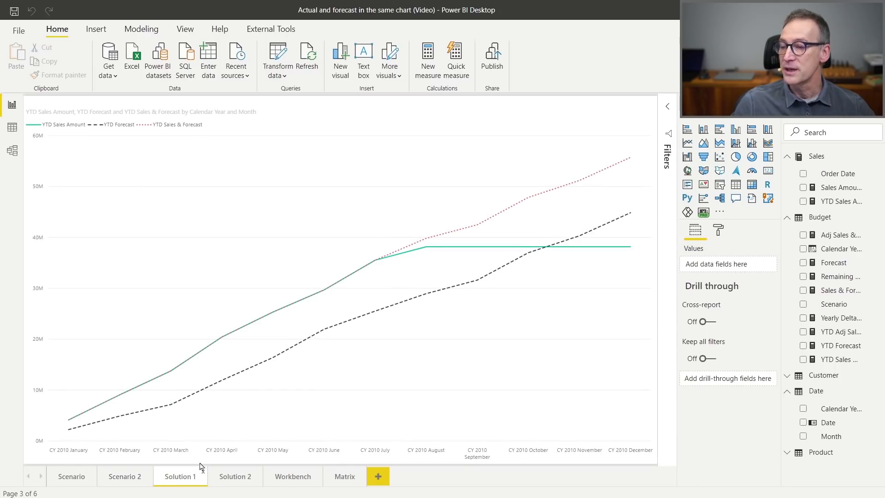
{"action": "mouse_move", "coordinate": [425, 251]}
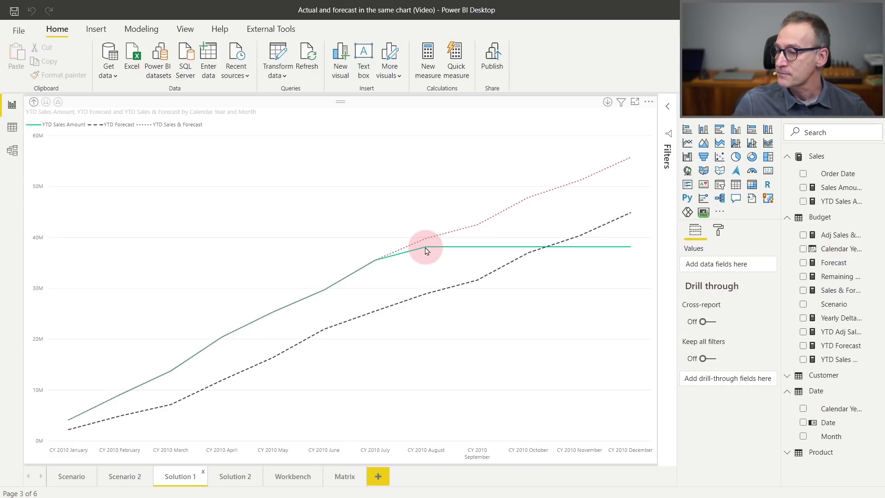
Switch to the Solution 2 page with the Remaining Forecast and Sales & Forecast matrix
{"action": "left_click", "coordinate": [232, 476]}
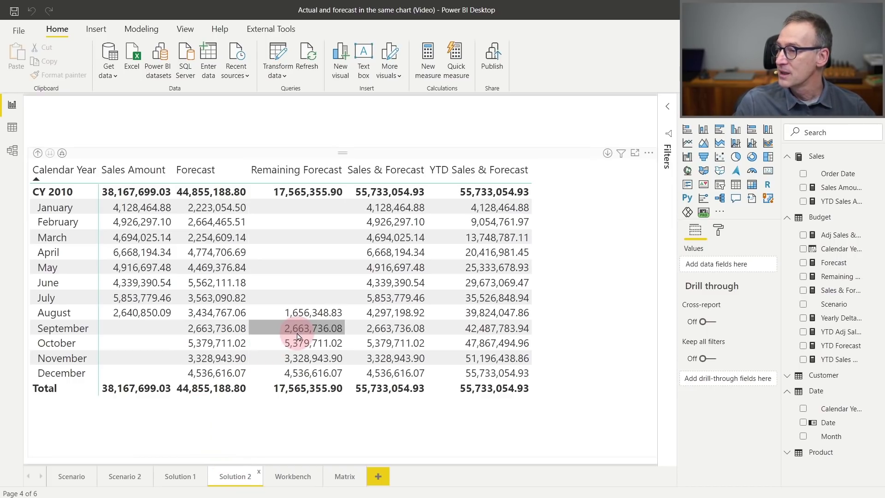
{"action": "mouse_move", "coordinate": [297, 343]}
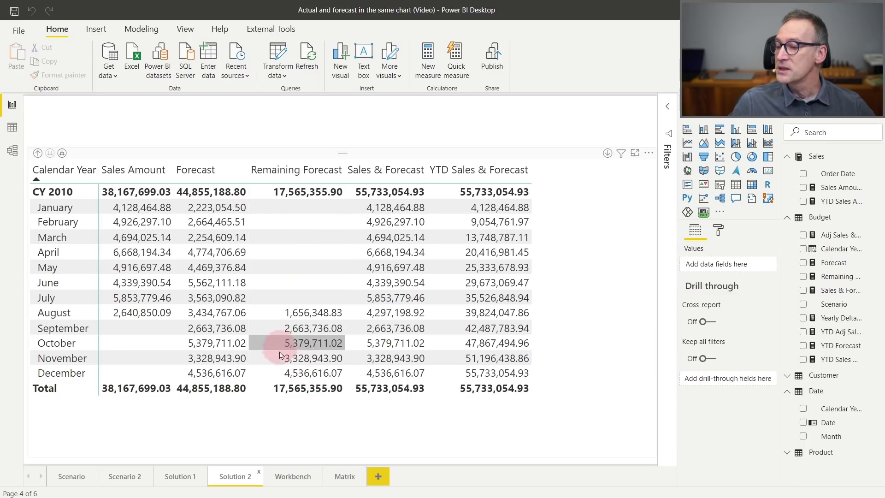
Go to the Workbench page, select its matrix, and bring up the Budget table's menu
{"action": "left_click", "coordinate": [294, 476]}
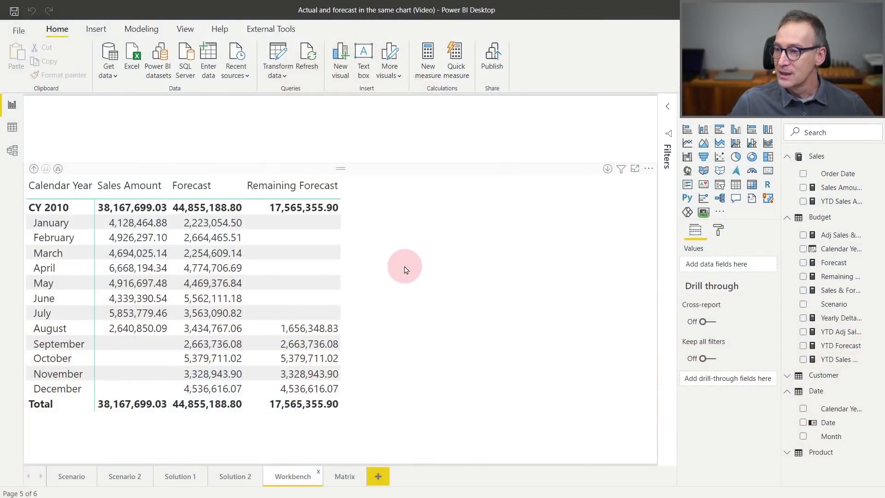
{"action": "left_click", "coordinate": [405, 269]}
{"action": "mouse_move", "coordinate": [819, 217]}
{"action": "right_click", "coordinate": [813, 220]}
Create Budget measure RF: VAR LastDateWithSales = MAX(Sales[Order Date]), returning LastDateWithSales
{"action": "left_click", "coordinate": [820, 233]}
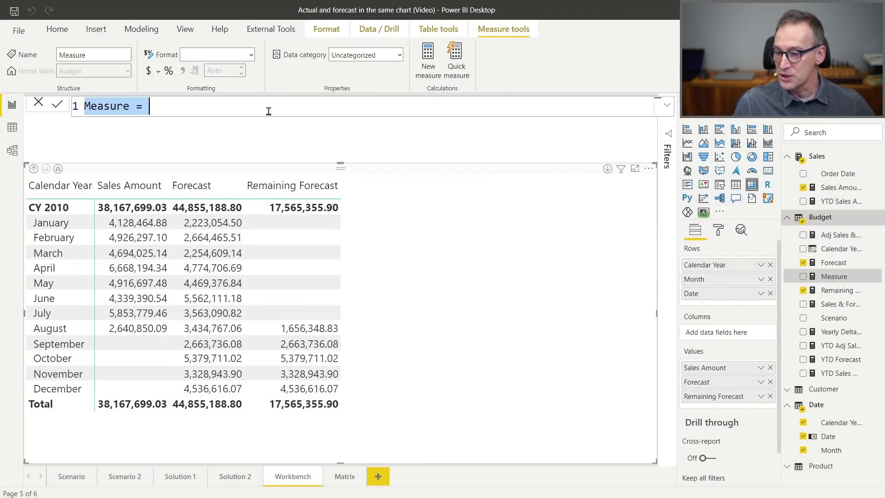
{"action": "type", "text": "RF"}
{"action": "key", "text": "shift+Return"}
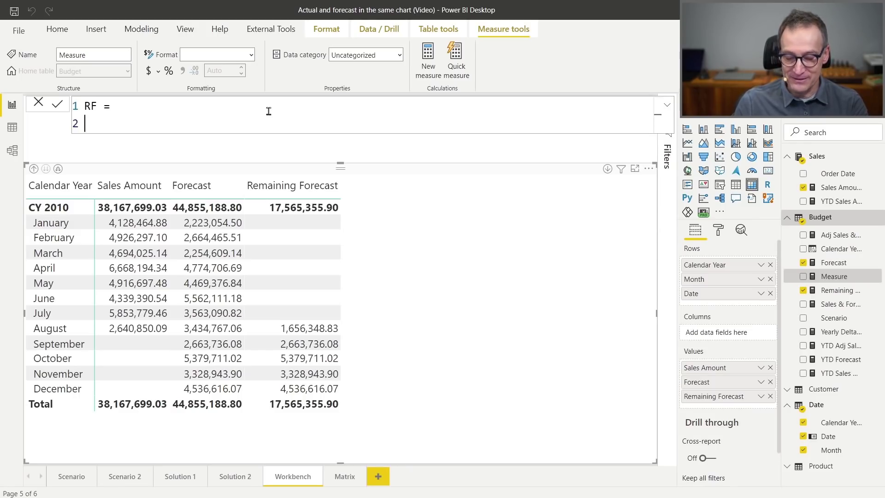
{"action": "type", "text": "VAR LastDateWithSales ="}
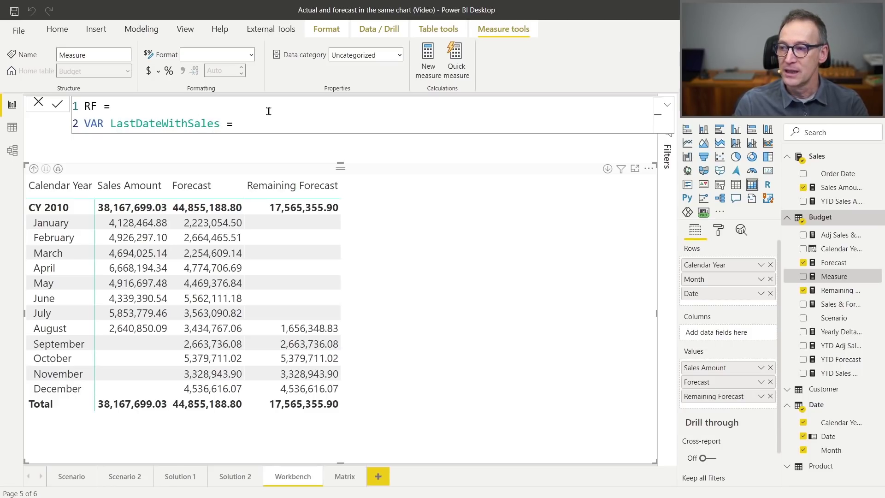
{"action": "type", "text": "MAX ( "}
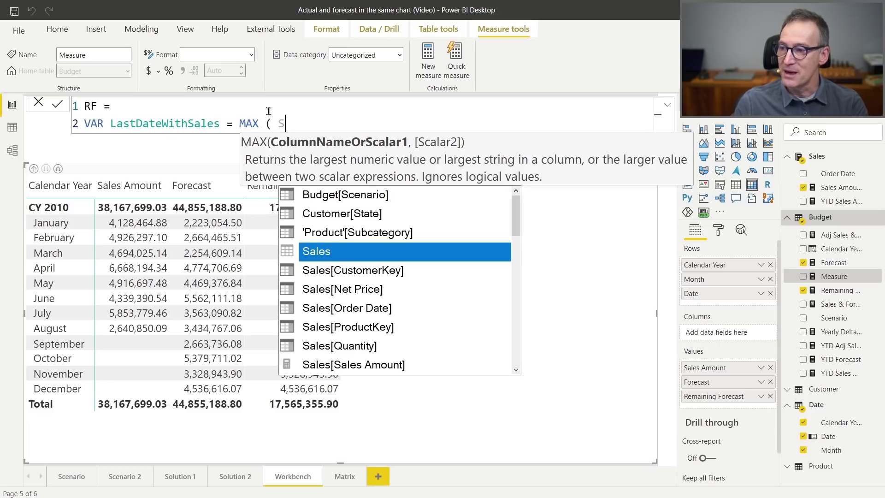
{"action": "type", "text": "Sales[O"}
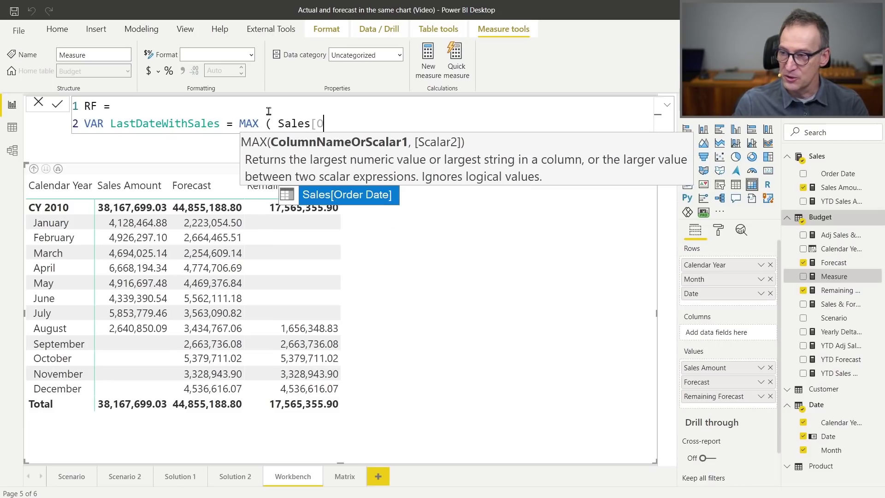
{"action": "key", "text": "Tab"}
{"action": "type", "text": ")"}
{"action": "key", "text": "shift+Return"}
{"action": "key", "text": "shift+Return"}
{"action": "key", "text": "shift+Return"}
{"action": "type", "text": "R"}
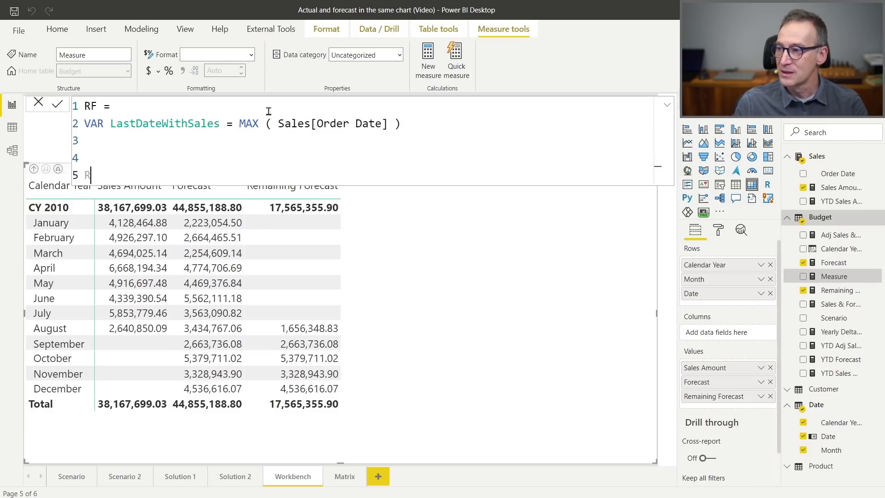
{"action": "type", "text": "ETURN"}
{"action": "key", "text": "shift+Return"}
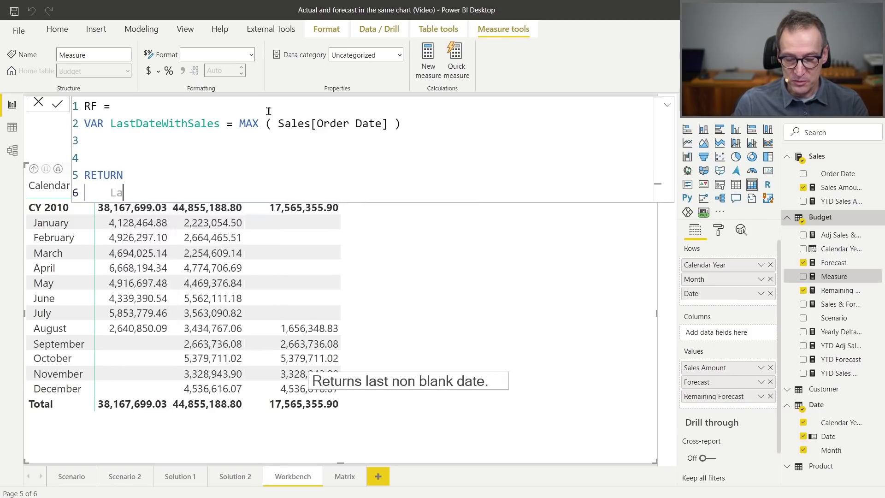
{"action": "key", "text": "Tab"}
{"action": "type", "text": "LastDate"}
{"action": "key", "text": "Down"}
{"action": "key", "text": "Tab"}
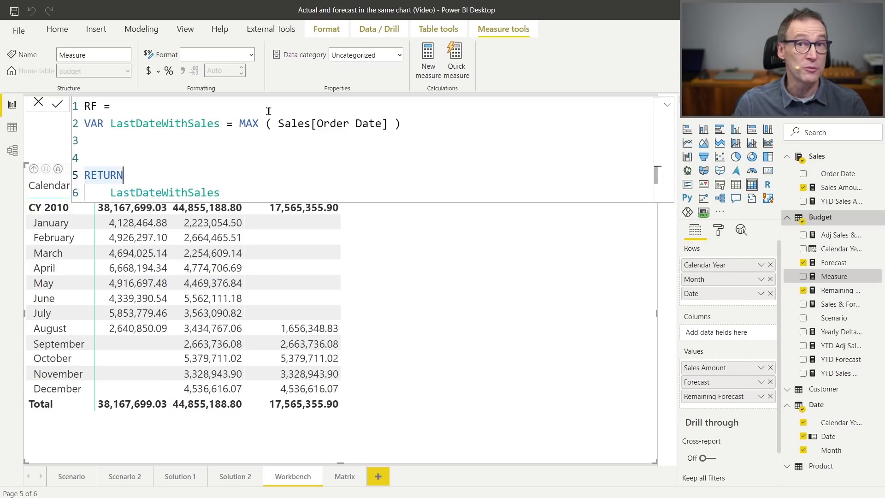
{"action": "key", "text": "Return"}
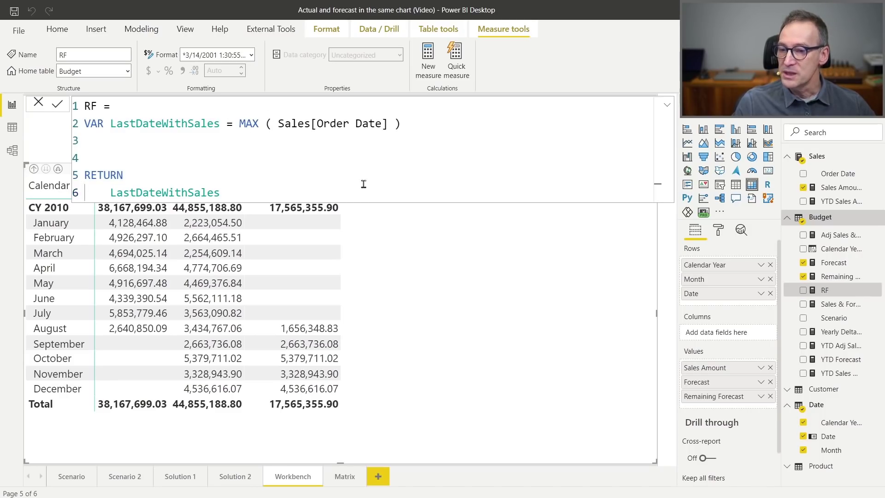
Add the RF measure to the Workbench matrix values, showing each month's last order date
{"action": "left_click_drag", "start_coordinate": [852, 293], "coordinate": [441, 297]}
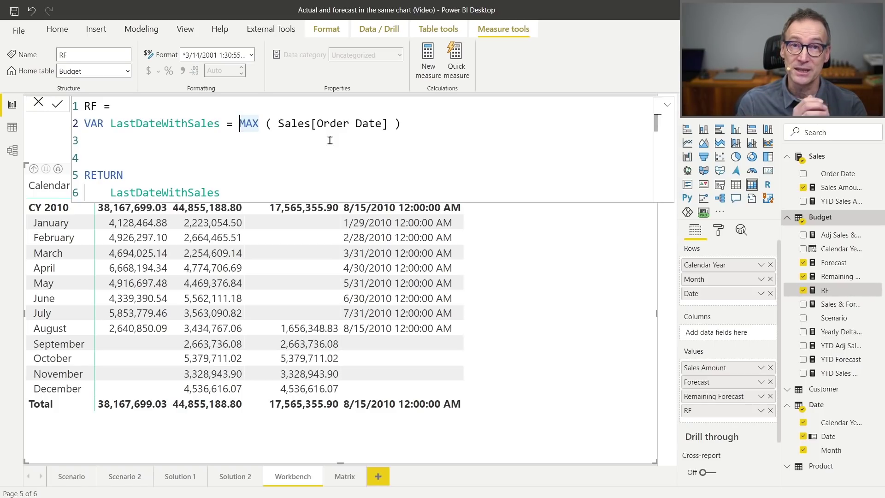
{"action": "type", "text": "CALCULATE"}
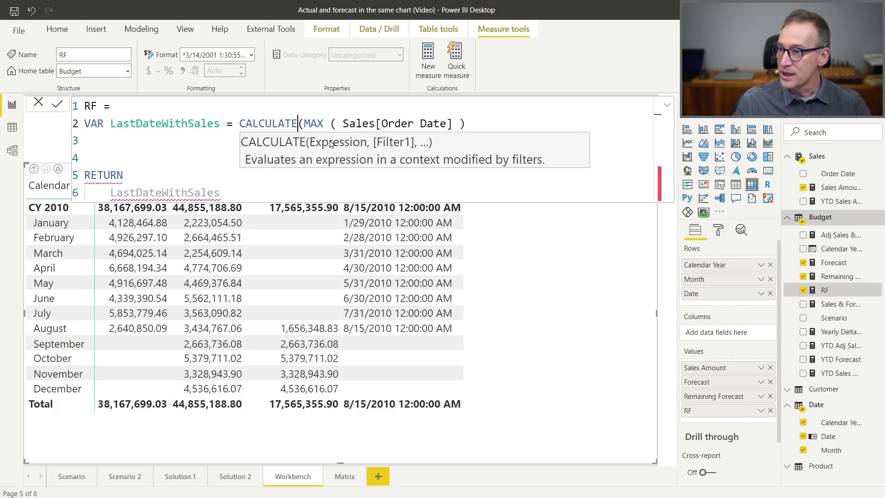
{"action": "type", "text": " ("}
Wrap RF's MAX in CALCULATE with REMOVEFILTERS() so every month shows 8/15/2010
{"action": "key", "text": "End"}
{"action": "type", "text": ", "}
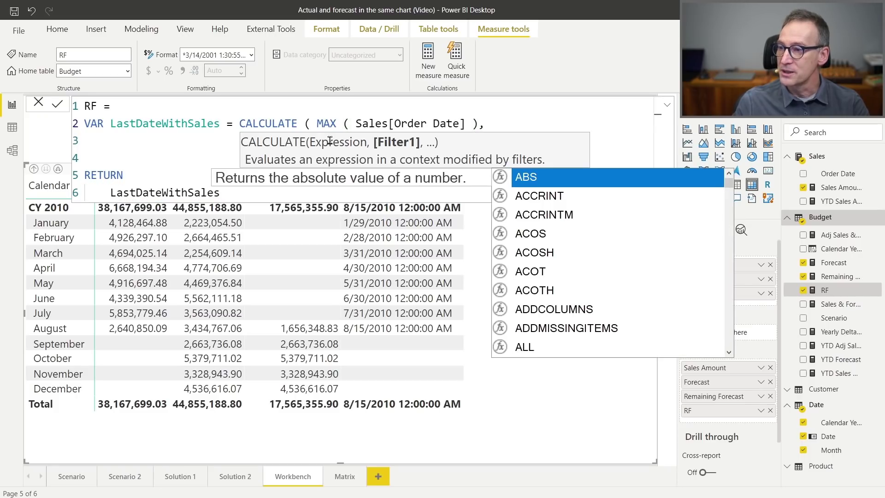
{"action": "type", "text": "REMOVE"}
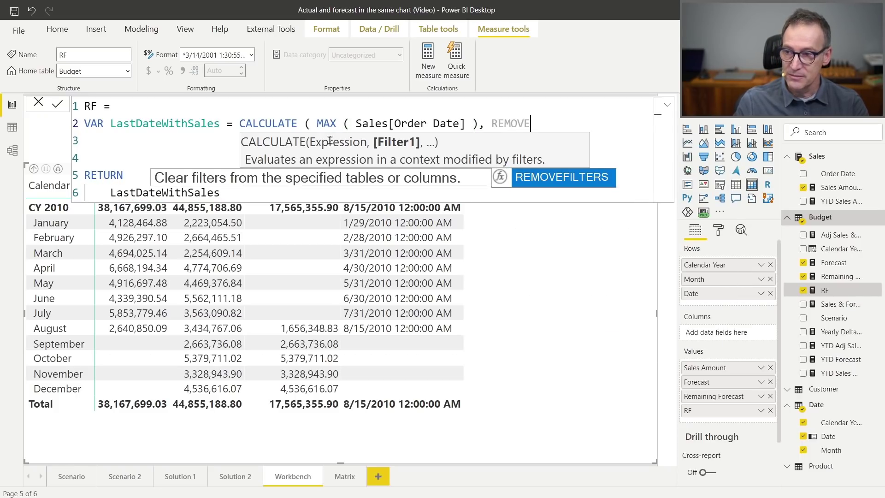
{"action": "key", "text": "Tab"}
{"action": "type", "text": ") )"}
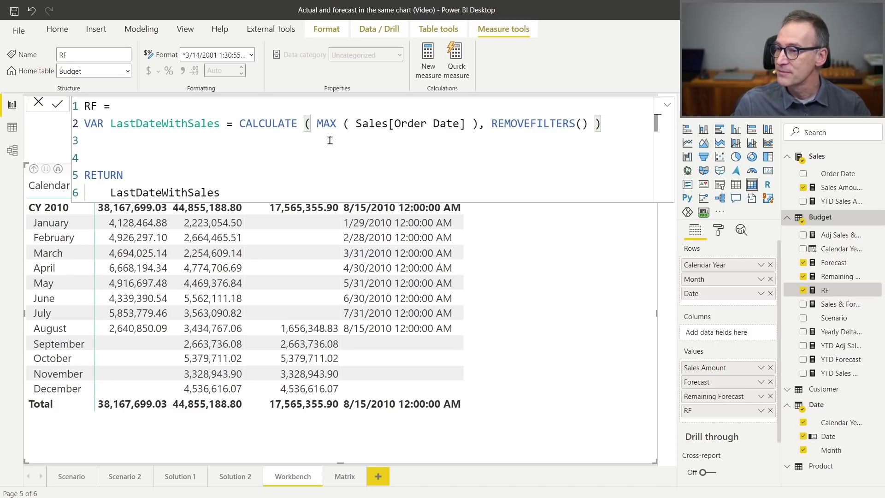
{"action": "key", "text": "Return"}
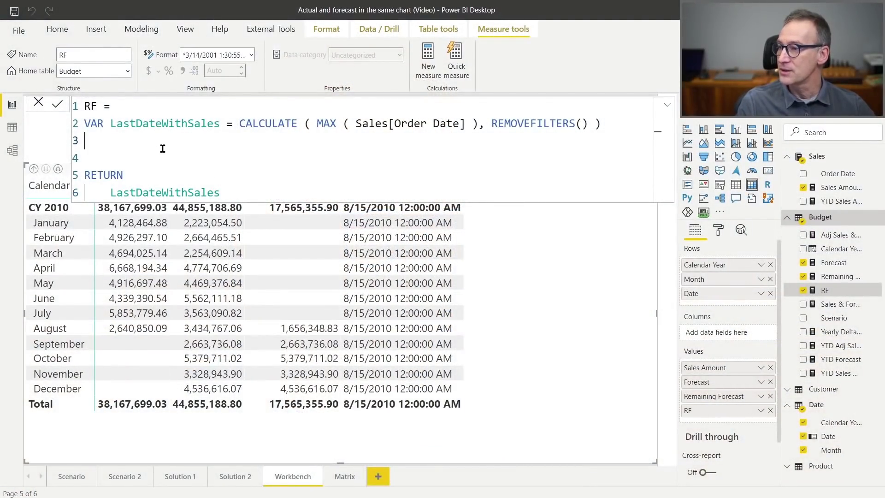
{"action": "type", "text": "R RemainingForecast ="}
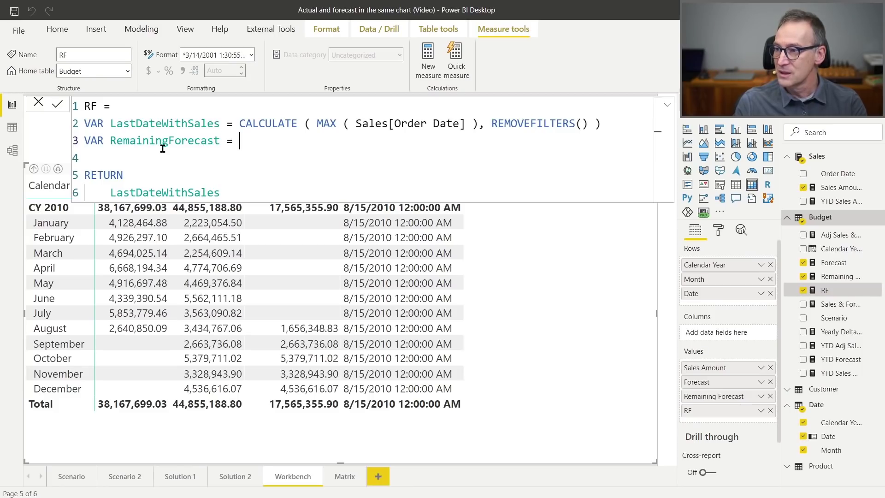
Start the RemainingForecast variable as CALCULATE over the [Forecast] measure
{"action": "key", "text": "shift+Return"}
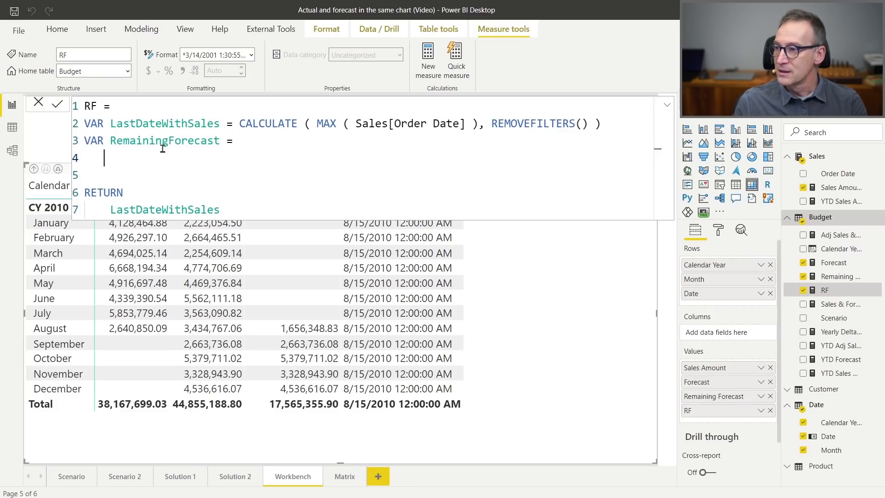
{"action": "type", "text": "CAL"}
{"action": "key", "text": "Tab"}
{"action": "type", "text": "("}
{"action": "key", "text": "BackSpace"}
{"action": "type", "text": "("}
{"action": "key", "text": "shift+Return"}
{"action": "key", "text": "Tab"}
{"action": "type", "text": "["}
{"action": "key", "text": "Down"}
{"action": "key", "text": "Tab"}
{"action": "type", "text": ","}
Add the 'Date'[Date] >= LastDateWithSales filter and close the CALCULATE
{"action": "key", "text": "shift+Return"}
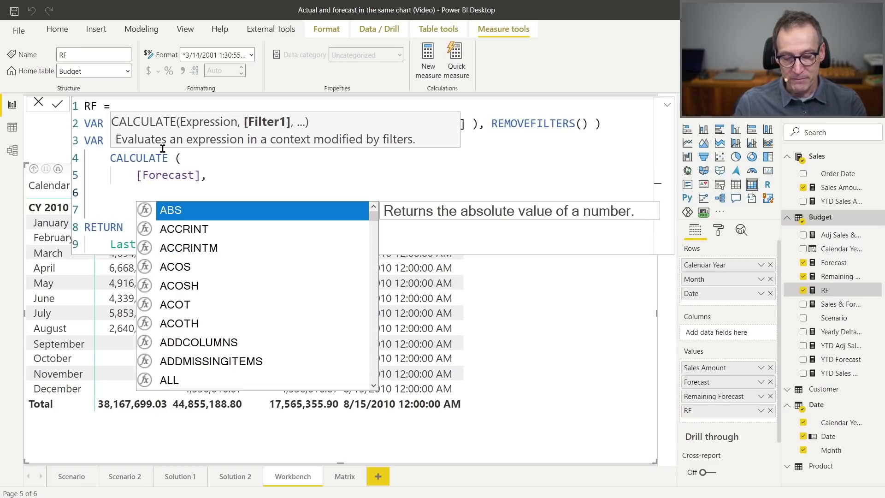
{"action": "type", "text": "'Da"}
{"action": "key", "text": "Down"}
{"action": "key", "text": "Down"}
{"action": "key", "text": "Tab"}
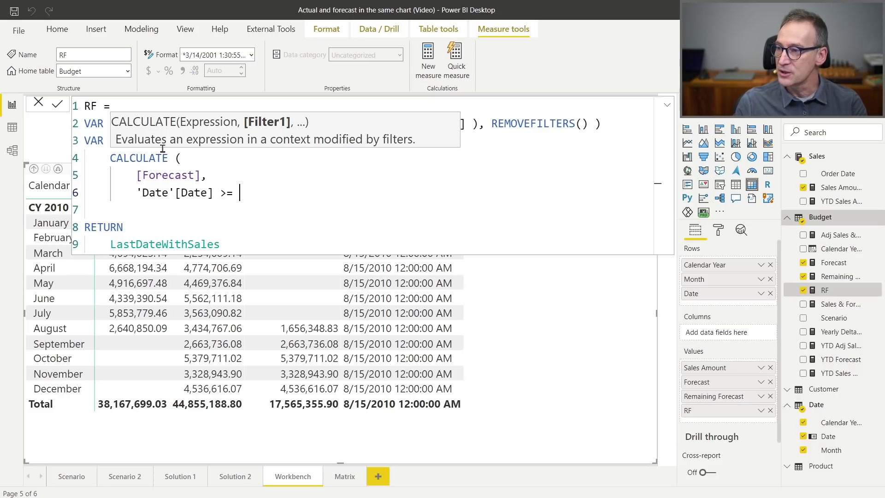
{"action": "type", "text": "last"}
{"action": "key", "text": "Down"}
{"action": "key", "text": "Tab"}
{"action": "key", "text": "shift+Return"}
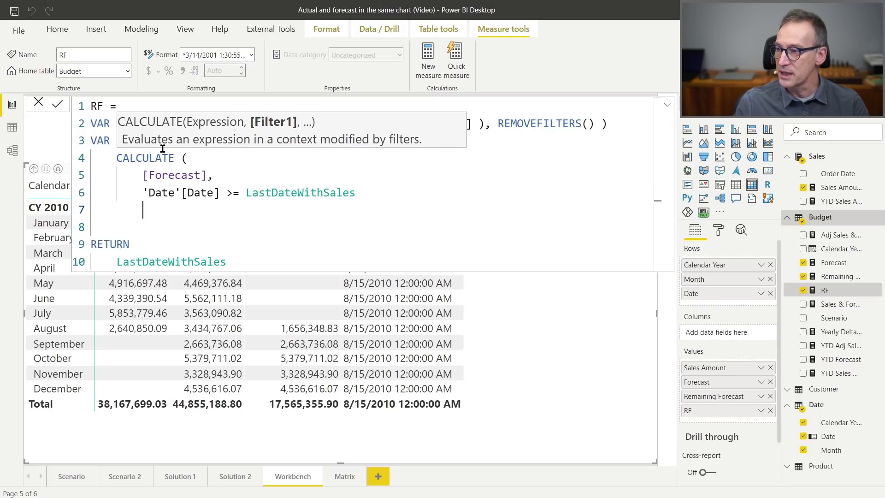
{"action": "key", "text": "Escape"}
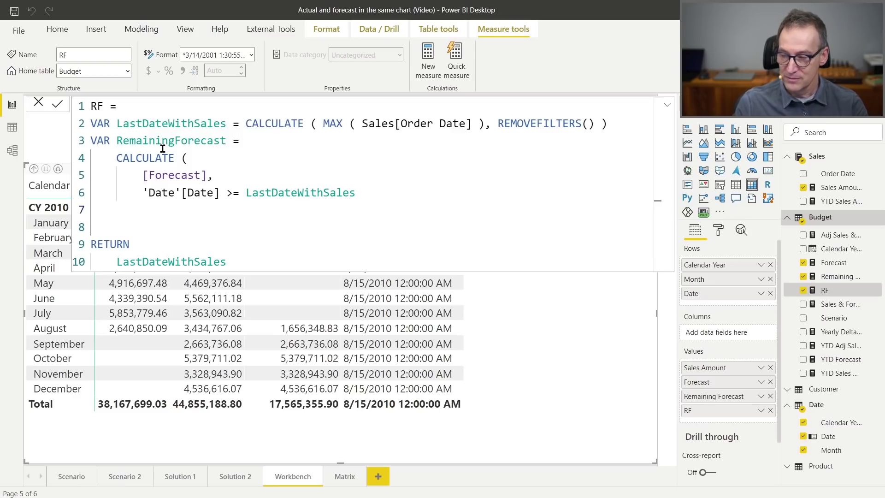
{"action": "key", "text": "BackSpace"}
{"action": "type", "text": ")"}
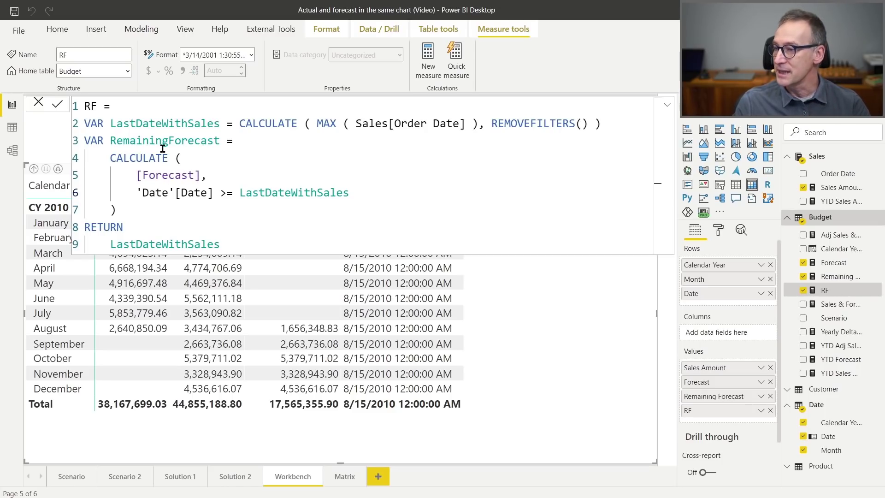
{"action": "double_click", "coordinate": [164, 147]}
{"action": "key", "text": "ctrl+c"}
Make RF return RemainingForecast, giving 27,708,852.10 in every row
{"action": "key", "text": "ctrl+End"}
{"action": "key", "text": "shift+Home"}
{"action": "key", "text": "ctrl+v"}
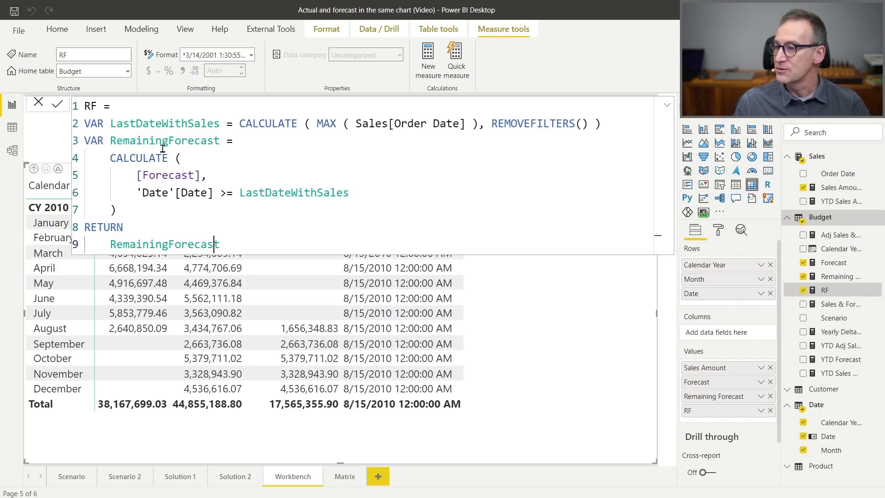
{"action": "key", "text": "Up"}
{"action": "key", "text": "Up"}
{"action": "key", "text": "Up"}
{"action": "key", "text": "Return"}
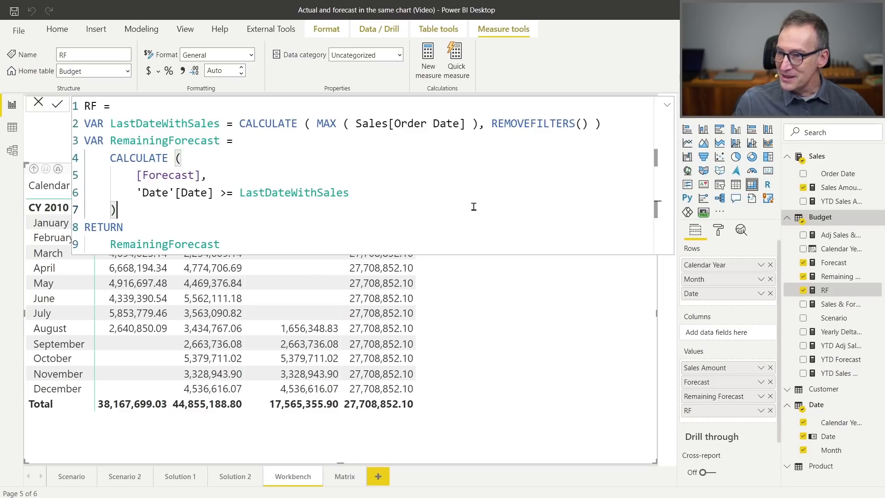
Move the matrix's top edge lower and reopen RF's formula to review the date condition
{"action": "left_click", "coordinate": [523, 271]}
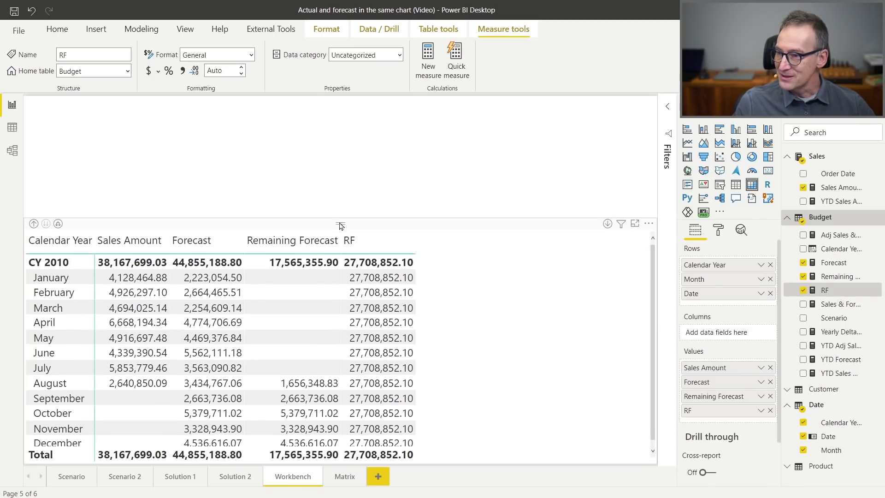
{"action": "left_click_drag", "start_coordinate": [340, 164], "coordinate": [340, 243]}
{"action": "left_click", "coordinate": [827, 291]}
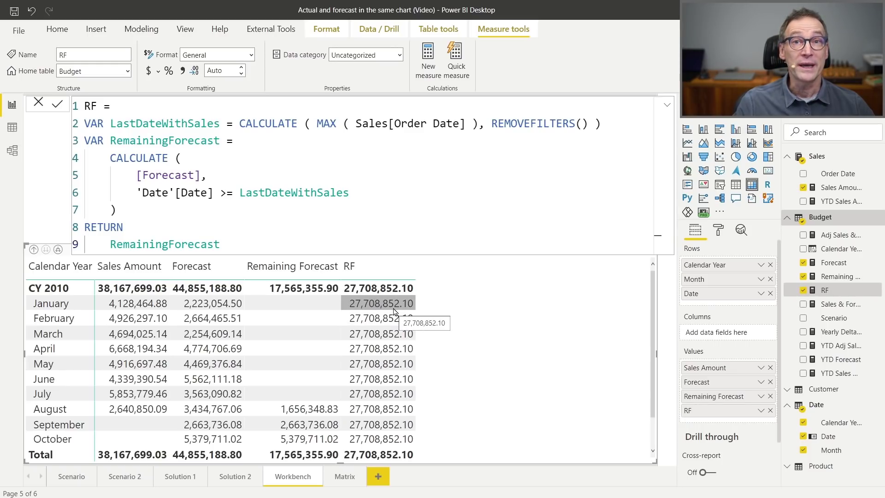
{"action": "left_click_drag", "start_coordinate": [136, 193], "coordinate": [324, 196]}
{"action": "left_click", "coordinate": [375, 194]}
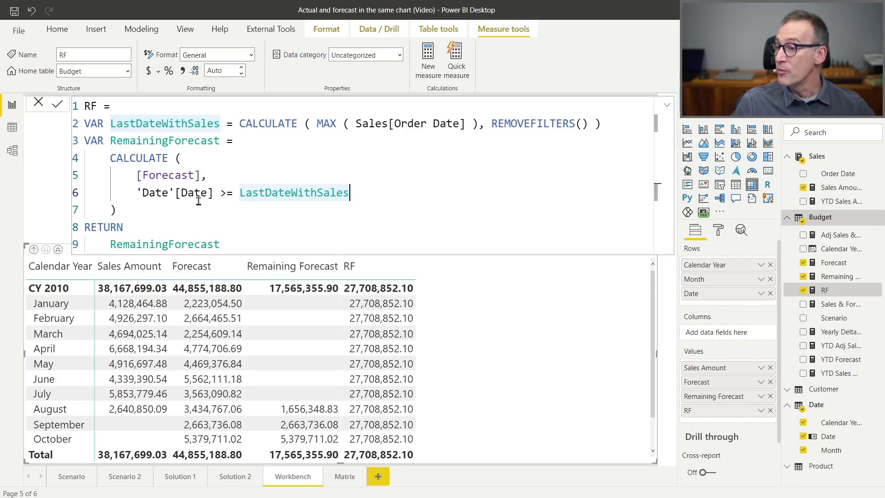
Wrap the date condition in KEEPFILTERS ( 'Date'[Date] >= LastDateWithSales ) and commit RF
{"action": "left_click_drag", "start_coordinate": [137, 193], "coordinate": [358, 194]}
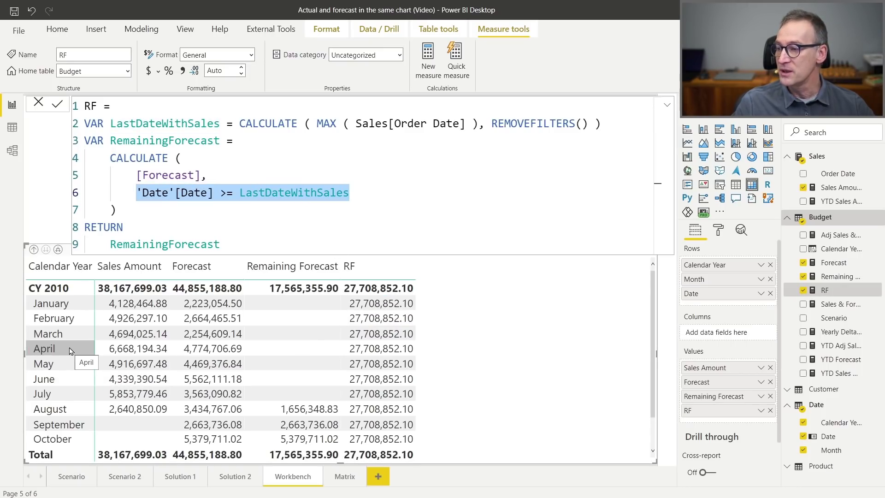
{"action": "left_click", "coordinate": [137, 199]}
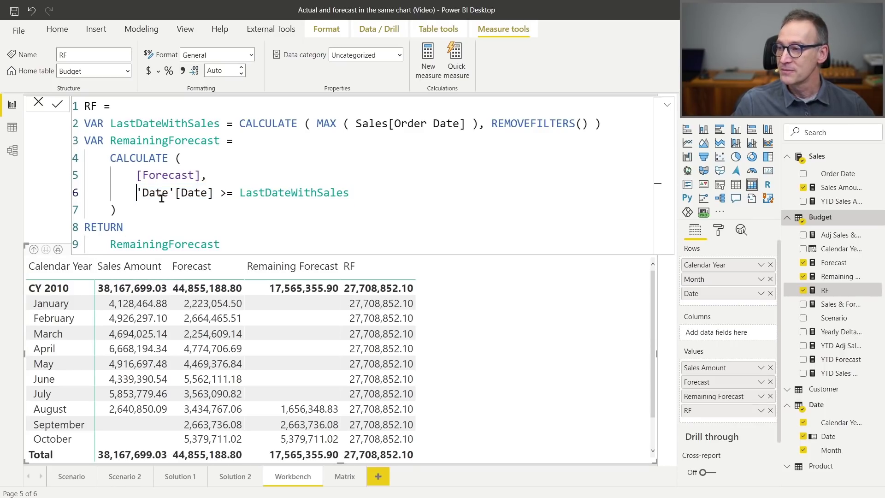
{"action": "type", "text": "kee"}
{"action": "key", "text": "Tab"}
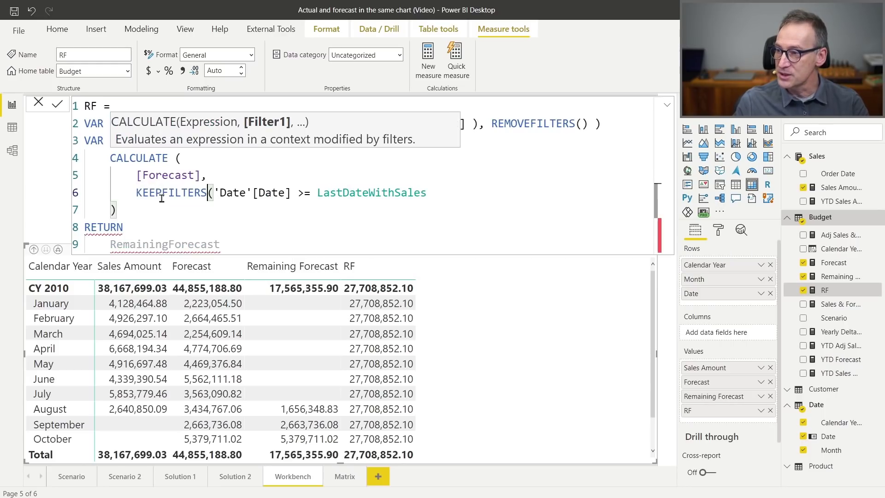
{"action": "type", "text": "("}
{"action": "key", "text": "Left"}
{"action": "key", "text": "Right"}
{"action": "key", "text": "End"}
{"action": "type", "text": ")"}
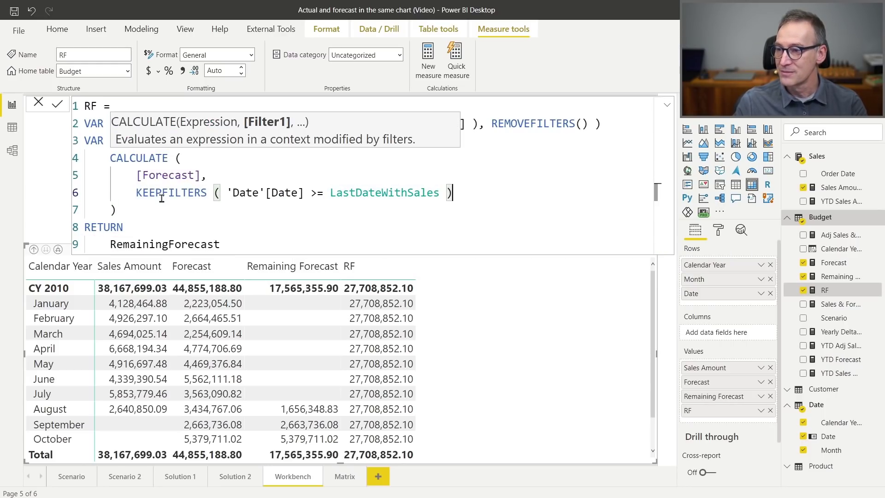
{"action": "key", "text": "Return"}
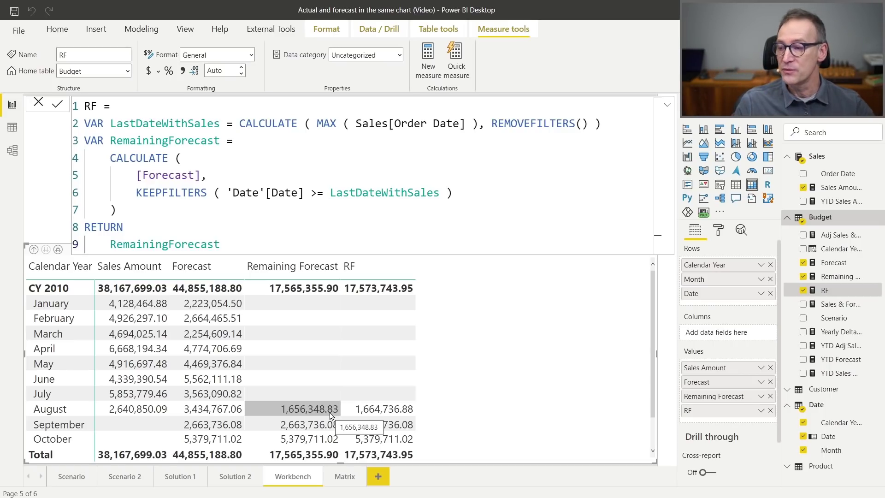
Switch to Solution 2, then return to Solution 1's YTD sales, forecast and combined line chart
{"action": "left_click", "coordinate": [227, 478]}
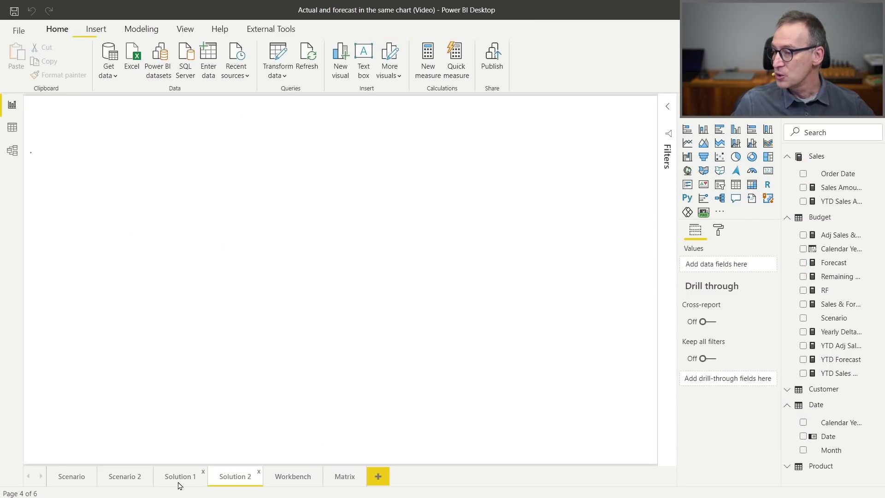
{"action": "left_click", "coordinate": [179, 478]}
{"action": "mouse_move", "coordinate": [407, 272]}
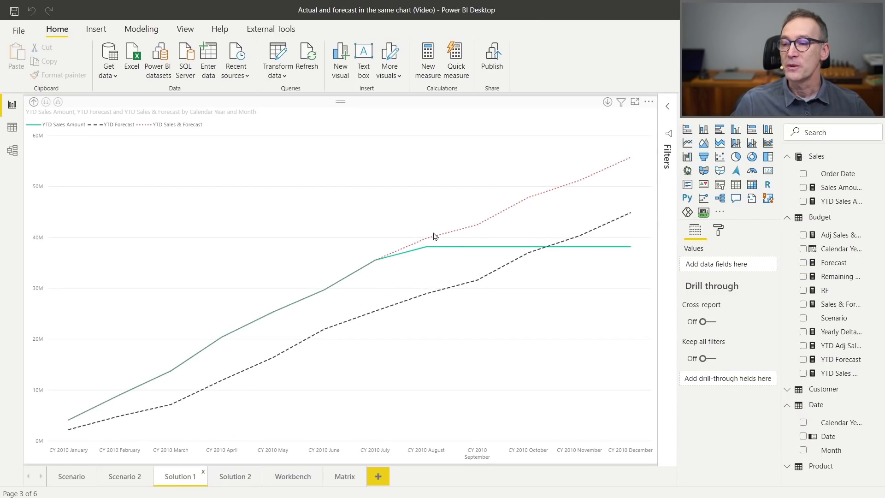